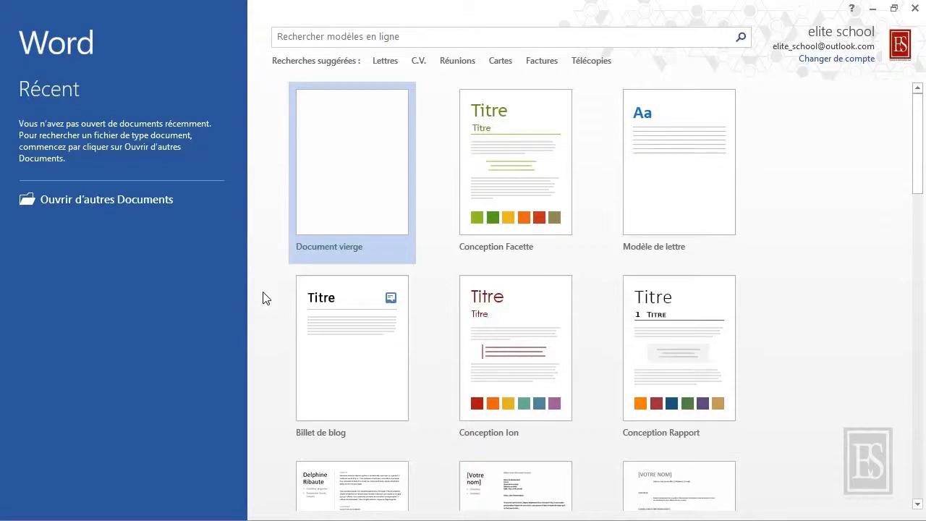
Create a new blank document from the Document vierge template on the start screen.
{"action": "left_click", "coordinate": [343, 172]}
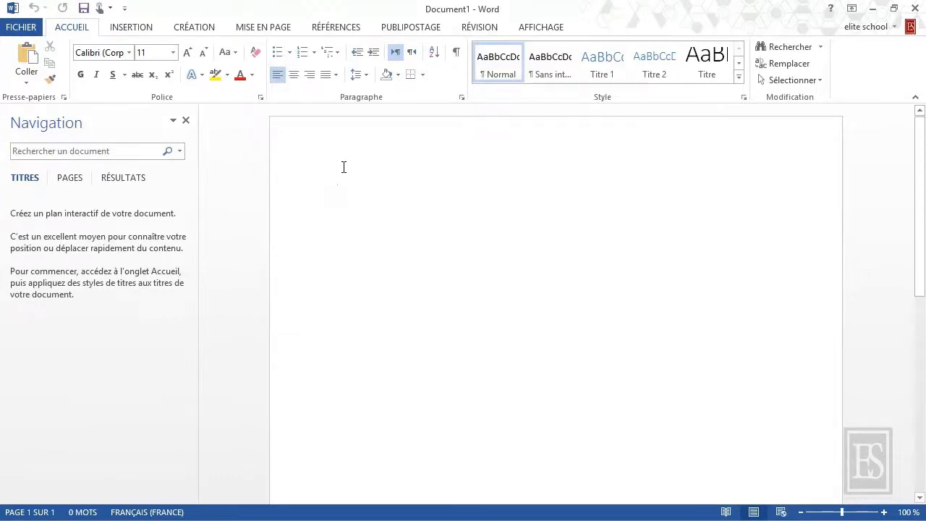
Close the Navigation pane and show the Affichage (View) ribbon options.
{"action": "left_click", "coordinate": [186, 121]}
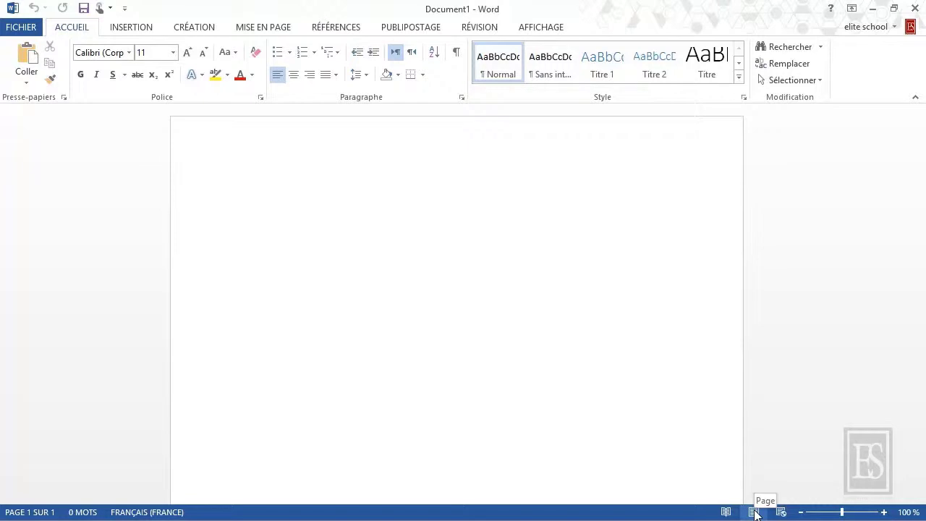
{"action": "left_click", "coordinate": [536, 33]}
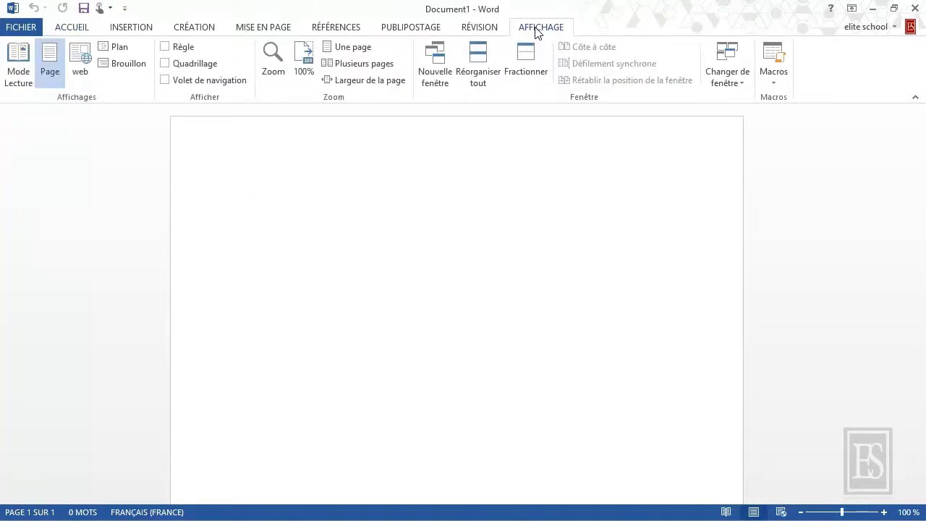
Switch the empty document to Brouillon (Draft) view and select its first paragraph.
{"action": "left_click", "coordinate": [105, 69]}
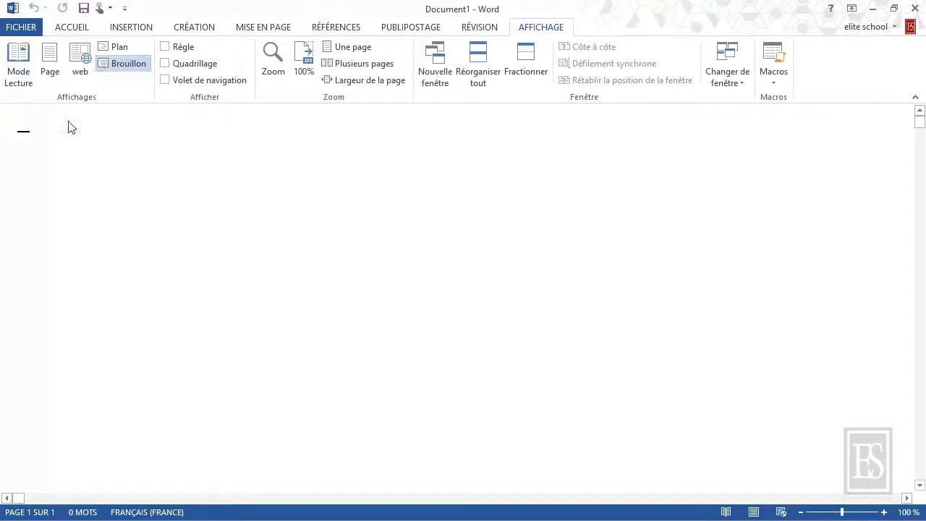
{"action": "double_click", "coordinate": [46, 124]}
Paste the 232-word French cover letter for the Webdesigner post and return to the top.
{"action": "key", "text": "ctrl+v"}
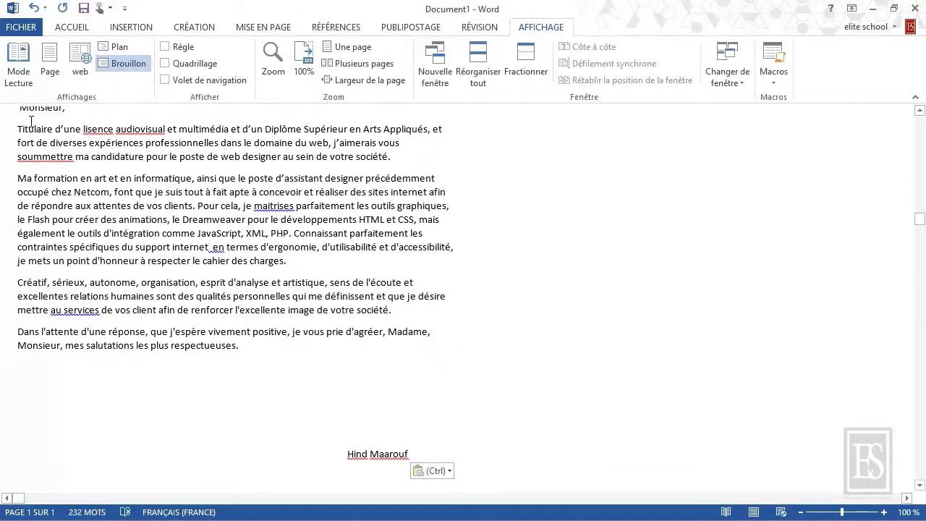
{"action": "scroll", "coordinate": [32, 120], "scroll_direction": "up", "scroll_amount": 5}
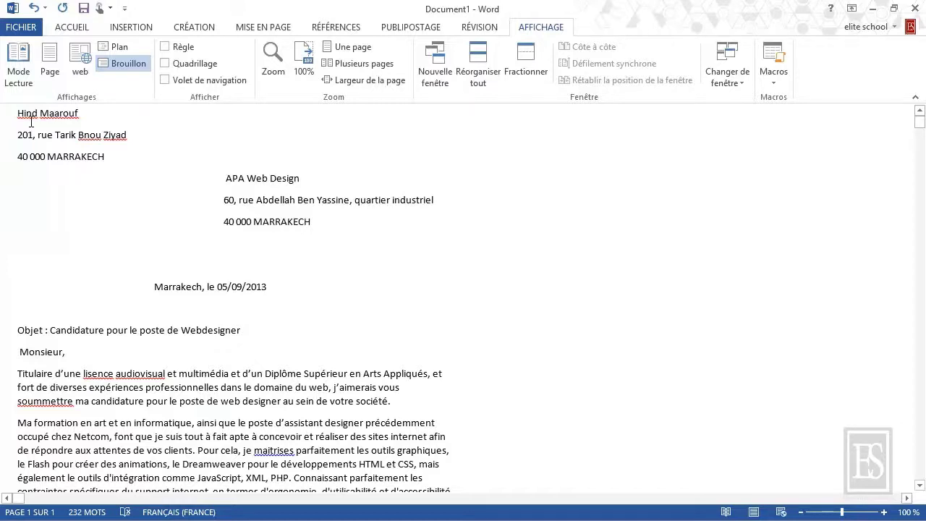
Insert 'Madame,' before 'Monsieur,' in the salutation, placing the cursor after 'positive,'.
{"action": "left_click", "coordinate": [20, 355]}
{"action": "type", "text": "Madame,"}
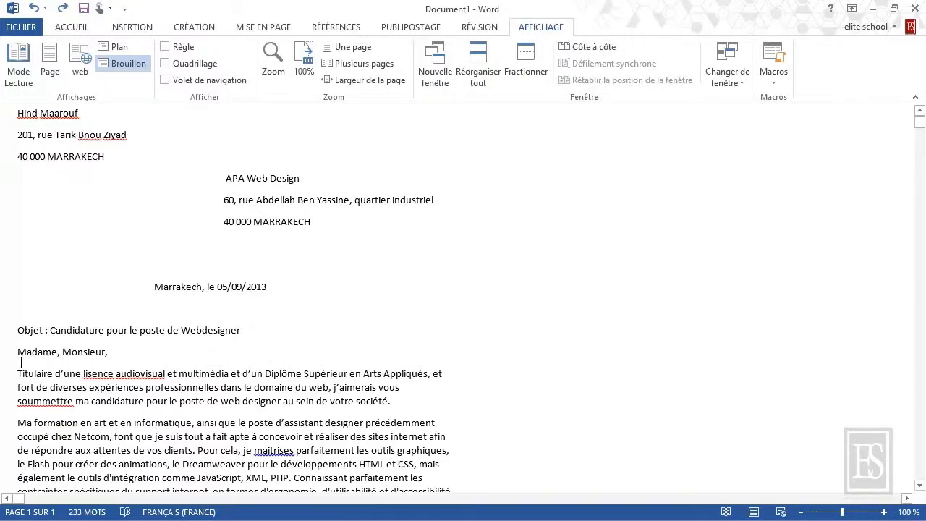
{"action": "scroll", "coordinate": [21, 361], "scroll_direction": "down", "scroll_amount": 5}
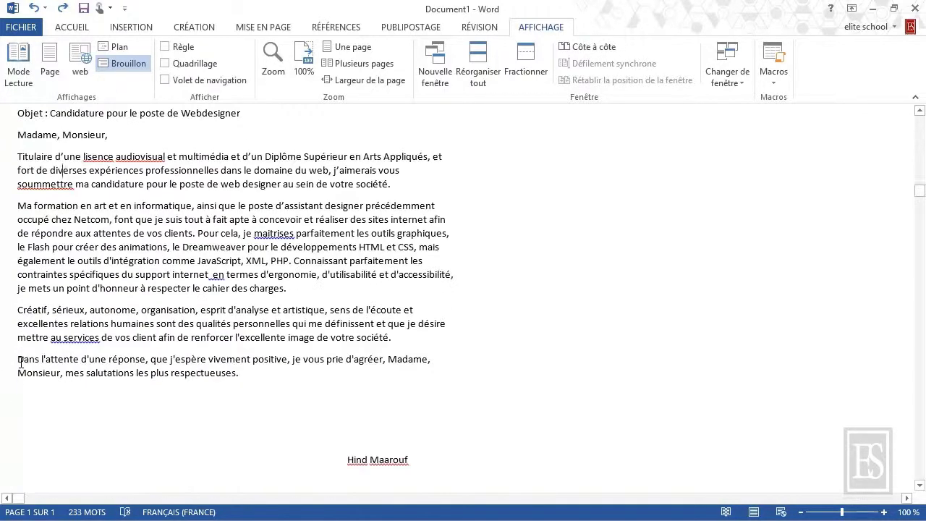
{"action": "left_click", "coordinate": [290, 360]}
Replace the old closing with 'je vous prie de recevoir, Madame, Monsieur, l'assurance de mes sincères salutations.'.
{"action": "left_click_drag", "start_coordinate": [291, 359], "coordinate": [315, 376]}
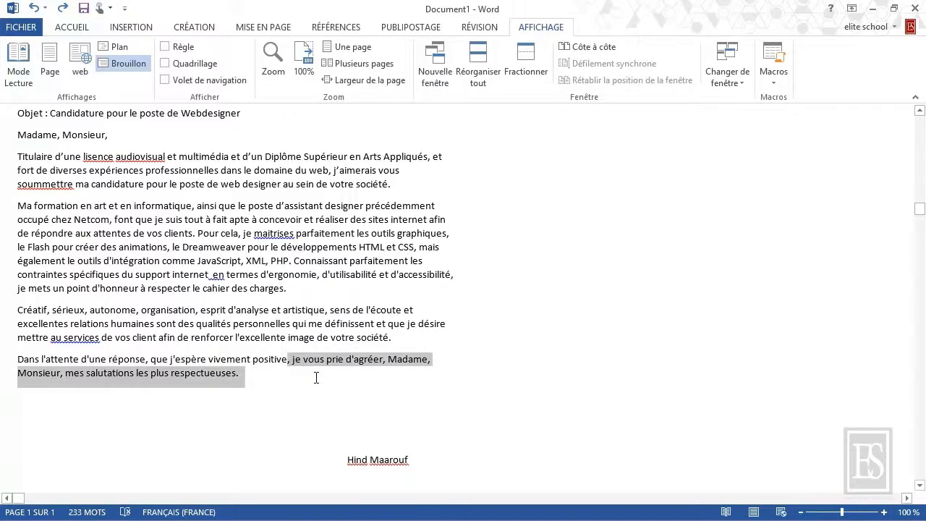
{"action": "type", "text": ", je vous prie de recevoir, Madame, Monsieur, l'assurance de mes sincères salutations."}
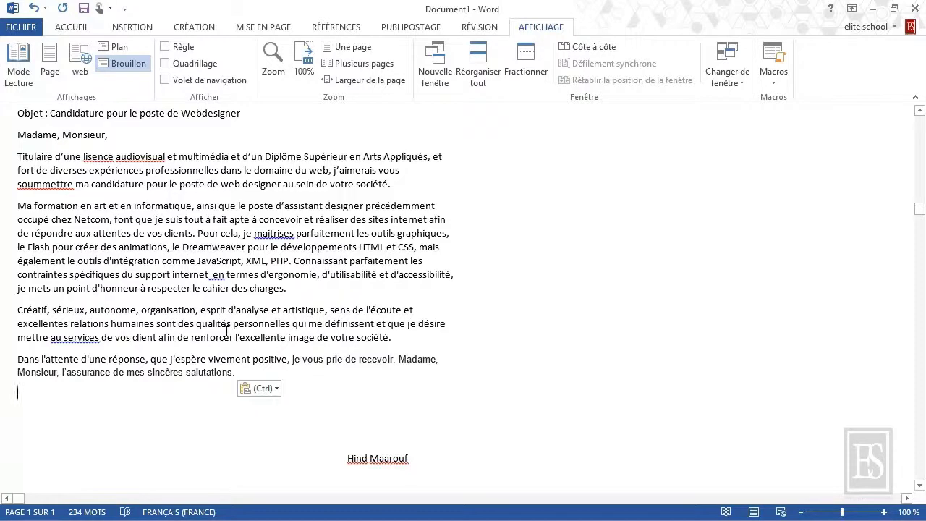
Delete 'organisation' from the list of qualities and turn on formatting marks (¶).
{"action": "double_click", "coordinate": [174, 309]}
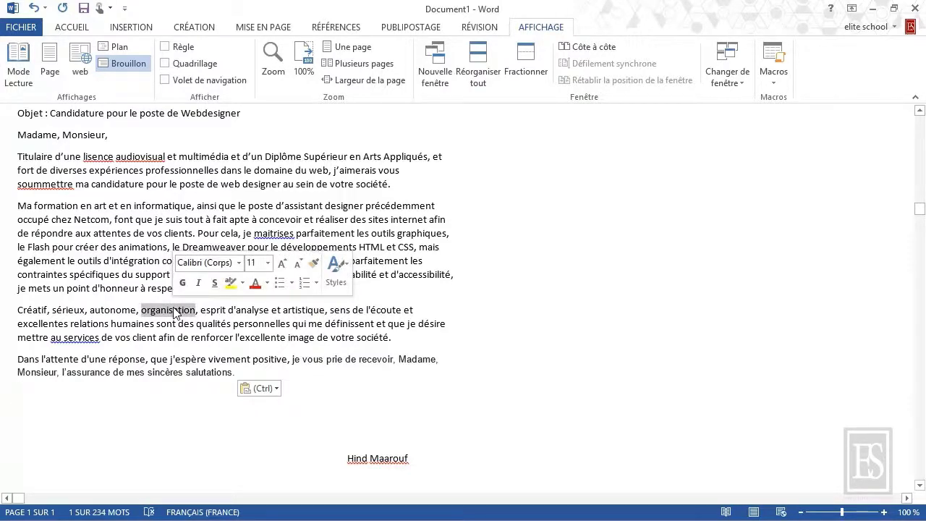
{"action": "key", "text": "Delete"}
{"action": "key", "text": "Delete"}
{"action": "key", "text": "Delete"}
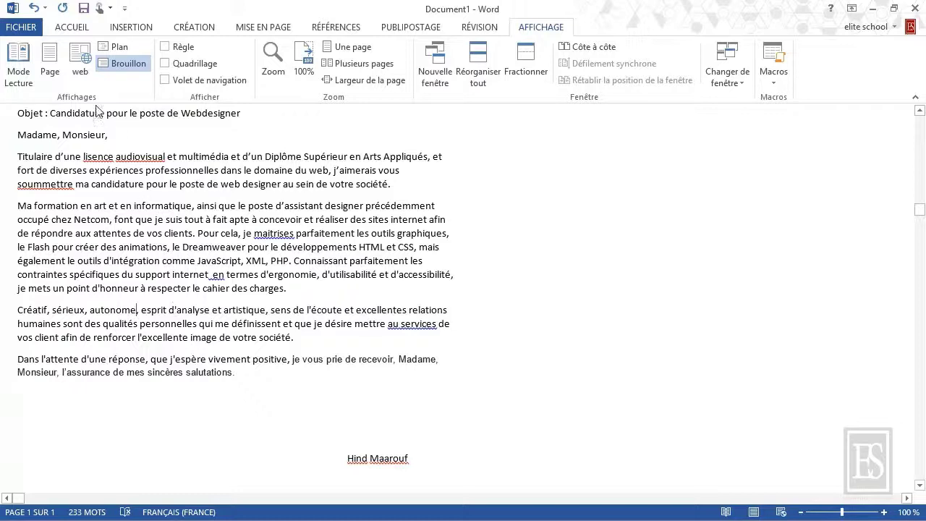
{"action": "left_click", "coordinate": [71, 26]}
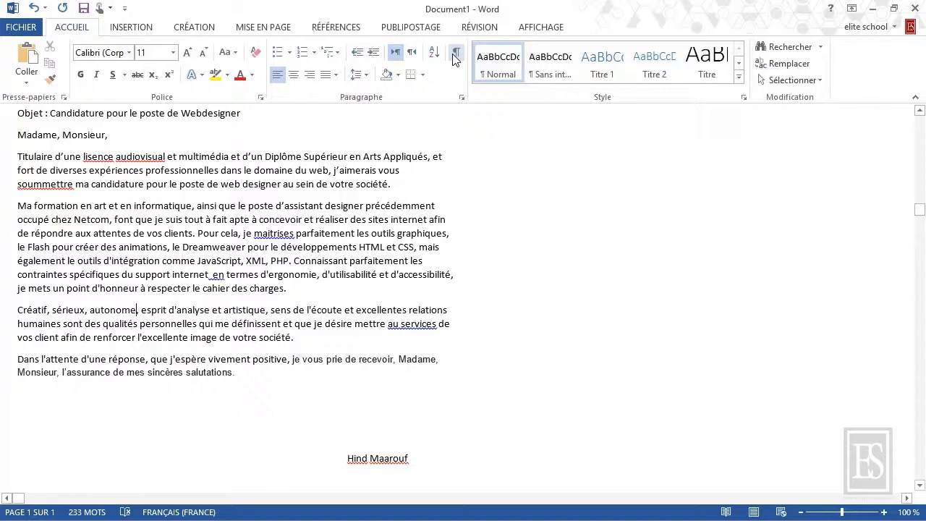
{"action": "left_click", "coordinate": [454, 59]}
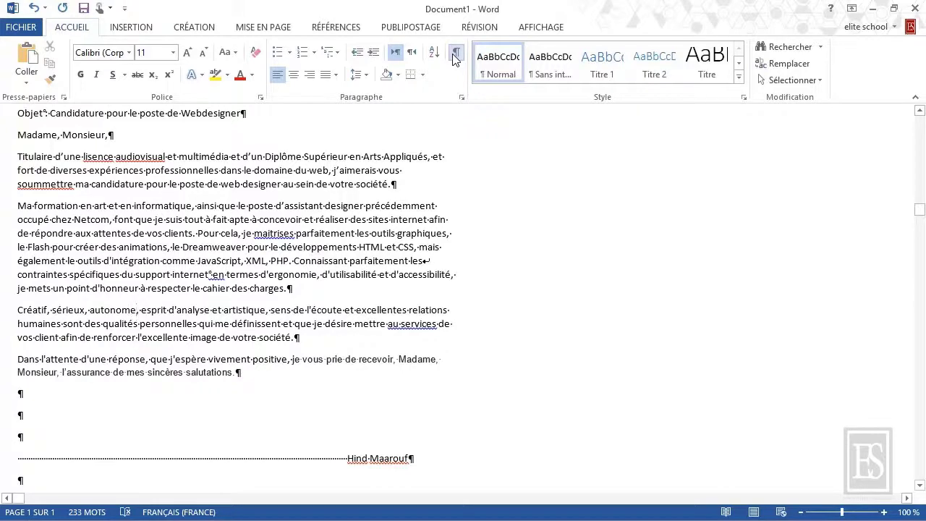
{"action": "scroll", "coordinate": [289, 137], "scroll_direction": "up", "scroll_amount": 4}
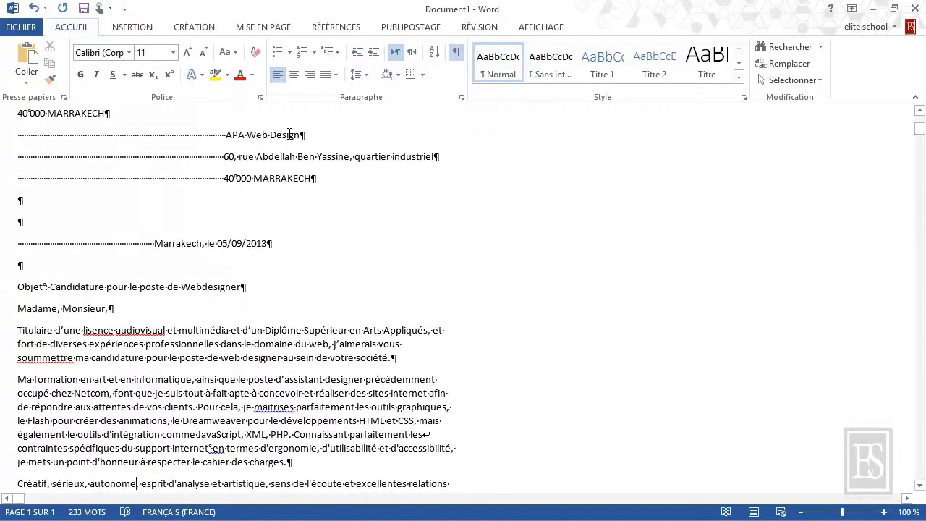
{"action": "scroll", "coordinate": [289, 135], "scroll_direction": "up", "scroll_amount": 1}
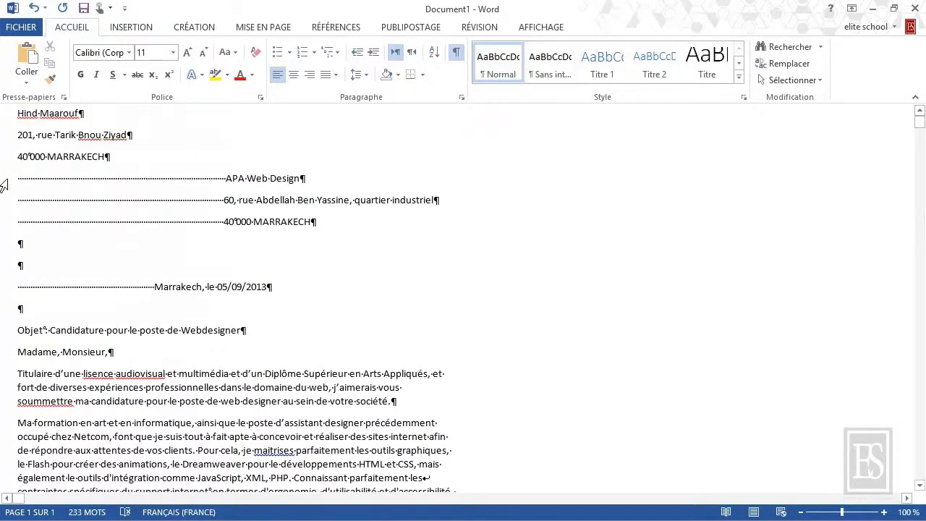
Remove the tab spacing before the APA Web Design, street and 40 000 MARRAKECH lines.
{"action": "left_click_drag", "start_coordinate": [4, 180], "coordinate": [12, 229]}
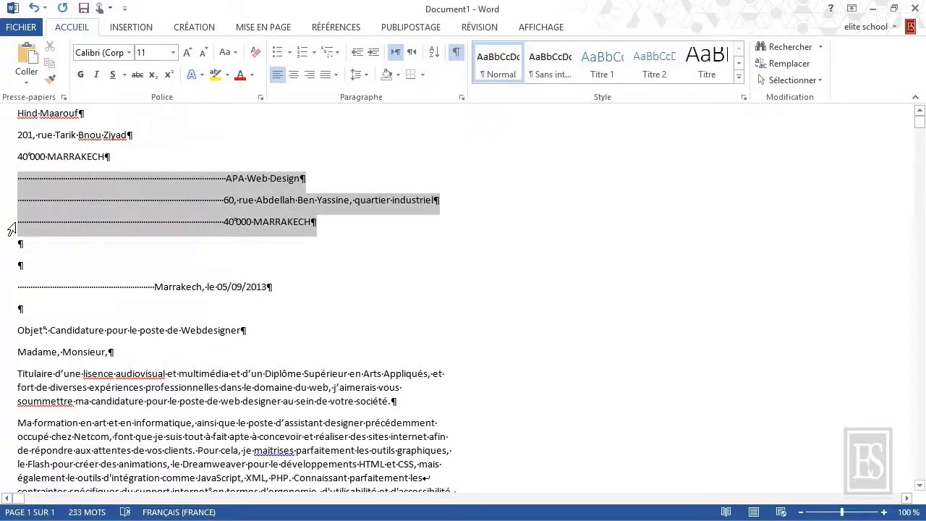
{"action": "left_click", "coordinate": [18, 227]}
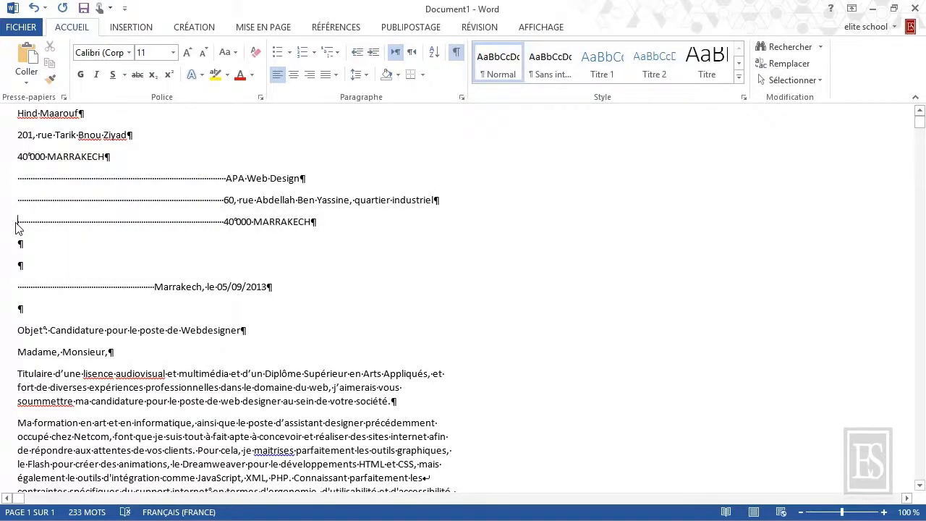
{"action": "double_click", "coordinate": [168, 181]}
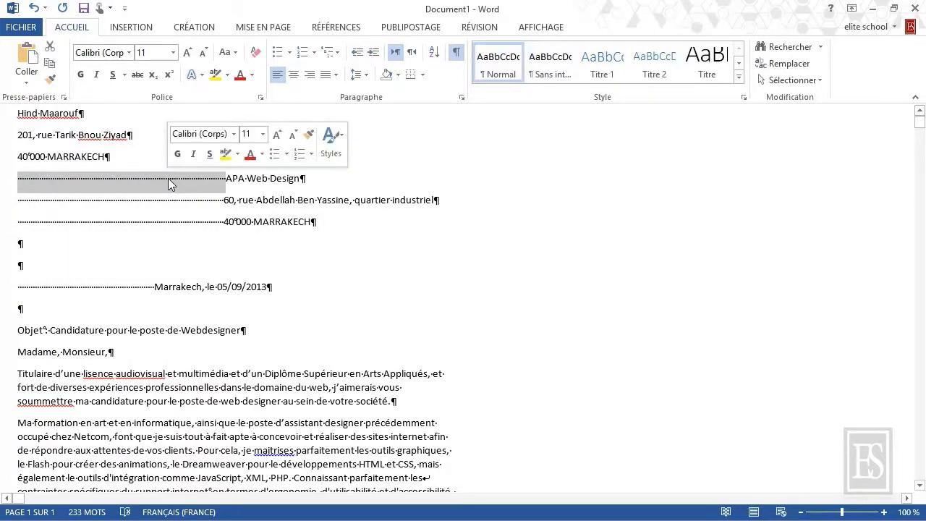
{"action": "key", "text": "Delete"}
{"action": "double_click", "coordinate": [153, 201]}
{"action": "key", "text": "Delete"}
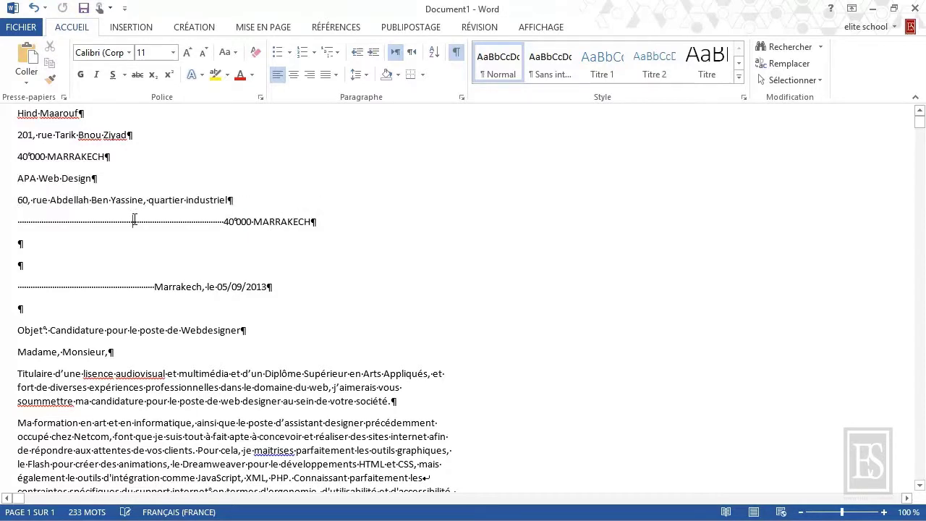
{"action": "double_click", "coordinate": [134, 219]}
{"action": "key", "text": "Delete"}
Delete the dotted leaders before the date line and the signature name.
{"action": "double_click", "coordinate": [96, 286]}
{"action": "key", "text": "Delete"}
{"action": "scroll", "coordinate": [96, 287], "scroll_direction": "down", "scroll_amount": 3}
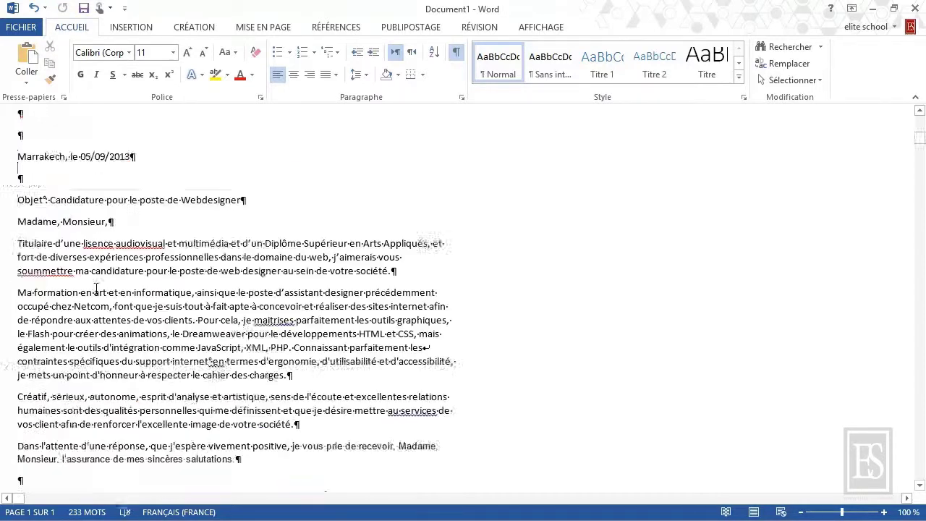
{"action": "scroll", "coordinate": [96, 288], "scroll_direction": "down", "scroll_amount": 6}
{"action": "double_click", "coordinate": [127, 281]}
{"action": "key", "text": "Delete"}
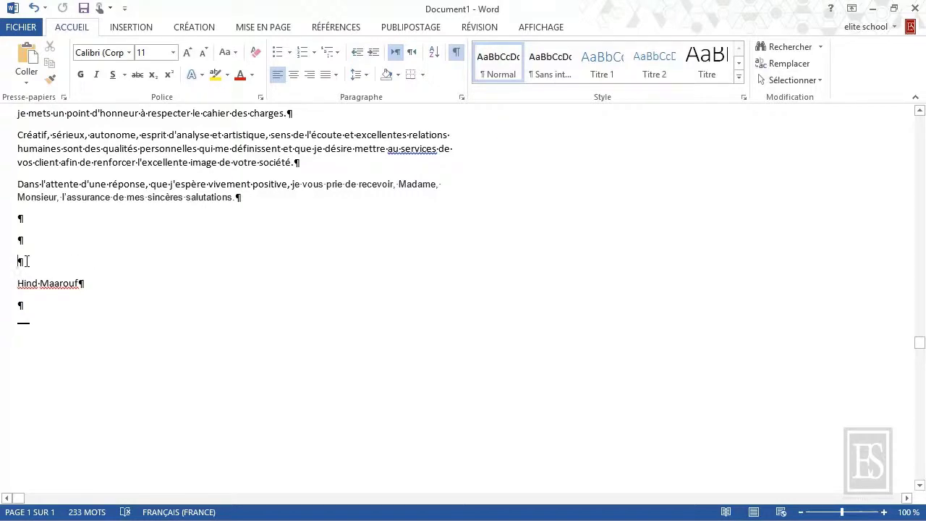
Delete the empty paragraphs above and below the signature.
{"action": "left_click_drag", "start_coordinate": [7, 217], "coordinate": [7, 265]}
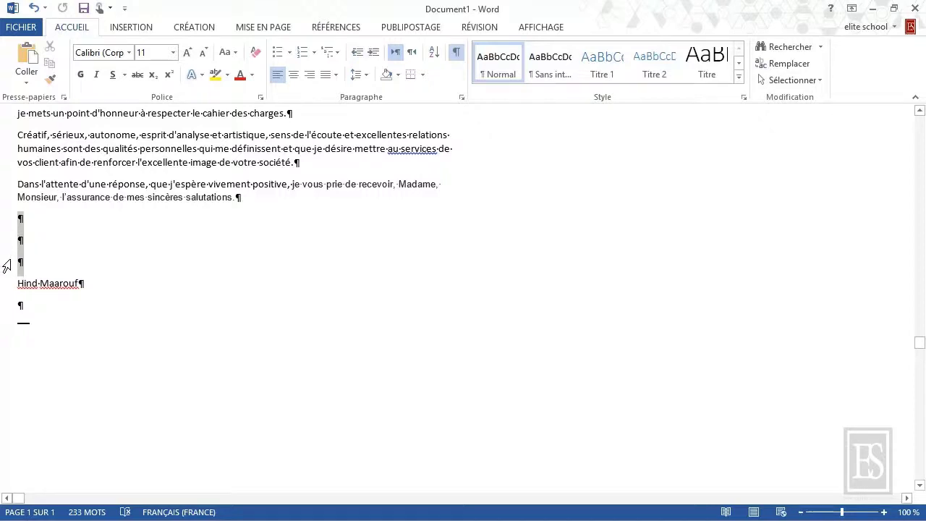
{"action": "key", "text": "Delete"}
{"action": "key", "text": "Down"}
{"action": "key", "text": "BackSpace"}
Delete the blank paragraphs around the Marrakech date line up to the Objet line.
{"action": "scroll", "coordinate": [5, 246], "scroll_direction": "up", "scroll_amount": 7}
{"action": "scroll", "coordinate": [5, 246], "scroll_direction": "up", "scroll_amount": 3}
{"action": "left_click_drag", "start_coordinate": [5, 244], "coordinate": [7, 269]}
{"action": "key", "text": "Delete"}
{"action": "key", "text": "Down"}
{"action": "key", "text": "Delete"}
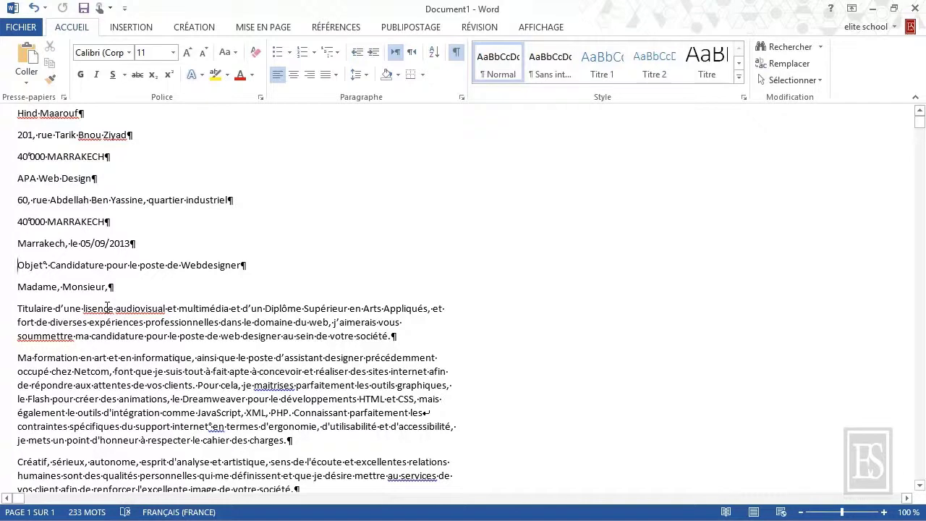
Switch the letter to Page layout (Mise en page) view from the status bar.
{"action": "left_click", "coordinate": [753, 512]}
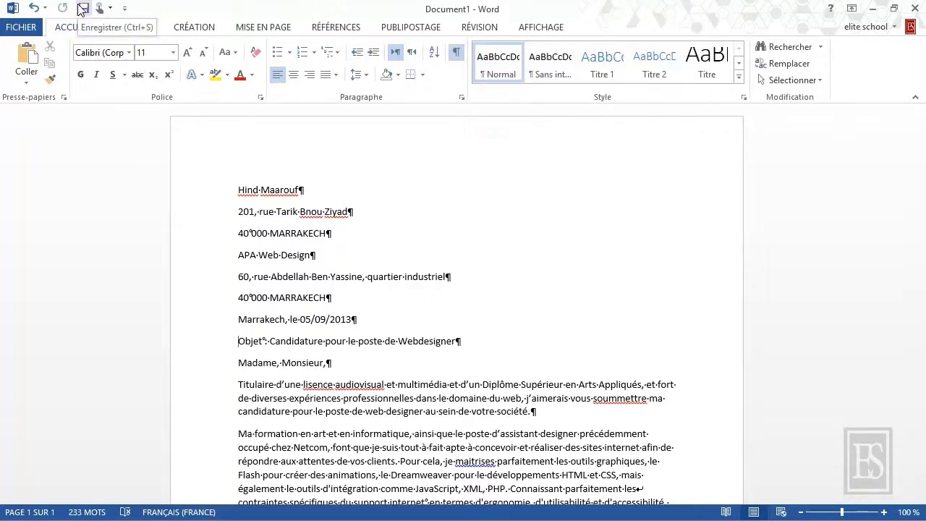
Bring up the Enregistrer sous page from the FICHIER backstage for the unsaved Document1.
{"action": "left_click", "coordinate": [82, 8]}
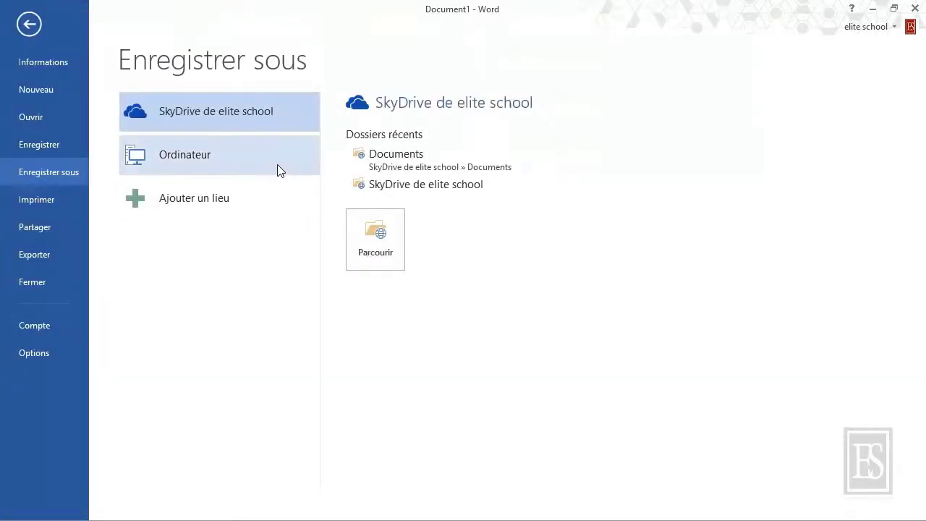
{"action": "left_click", "coordinate": [29, 24]}
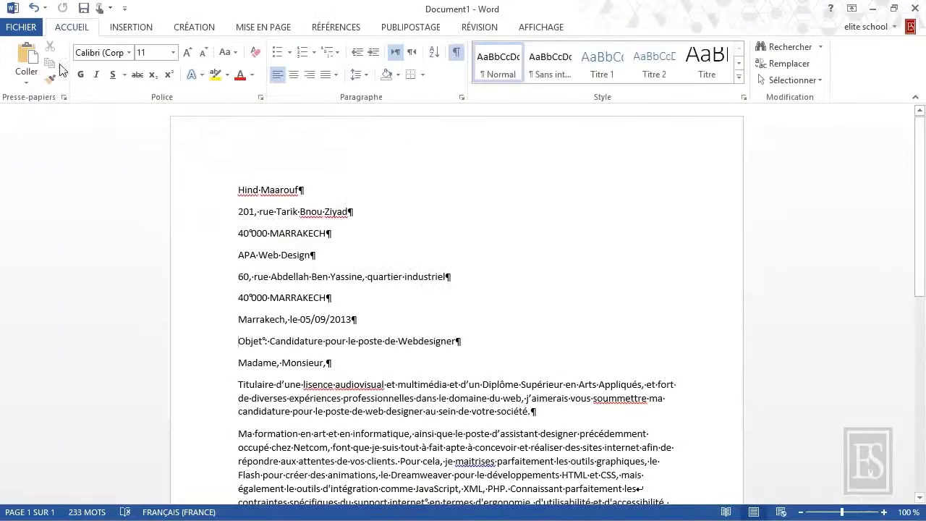
{"action": "key", "text": "ctrl+s"}
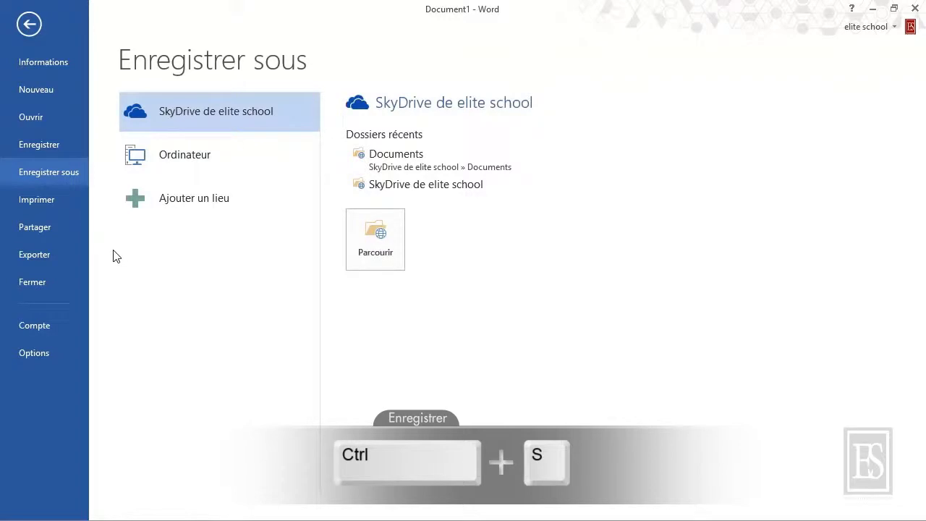
{"action": "left_click", "coordinate": [28, 25]}
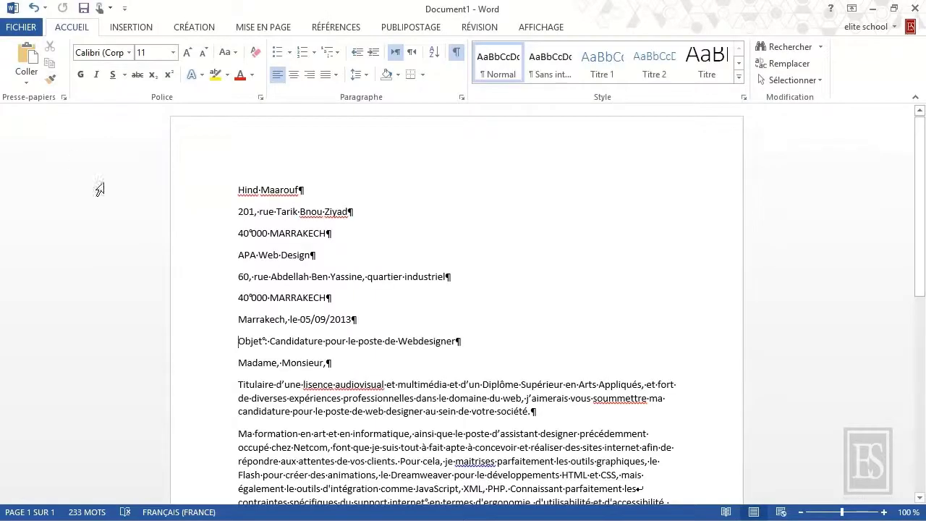
{"action": "left_click", "coordinate": [24, 27]}
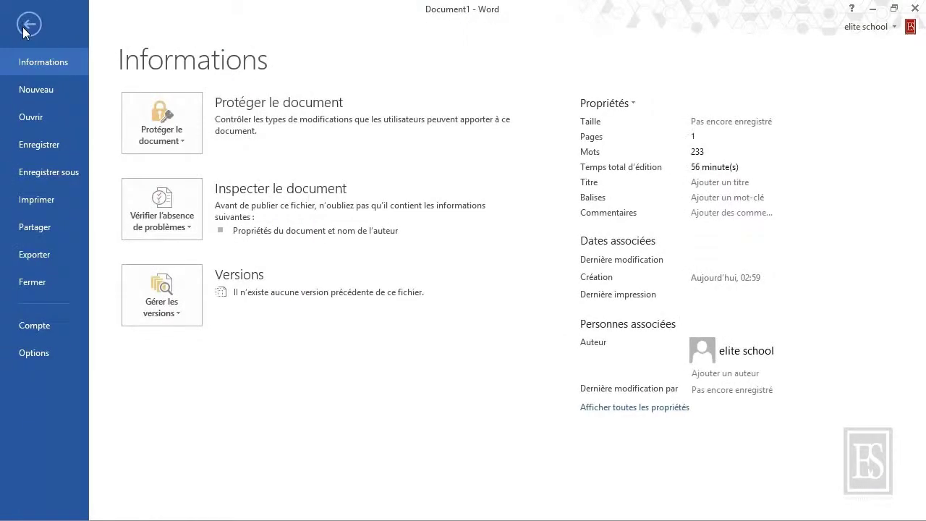
{"action": "left_click", "coordinate": [73, 145]}
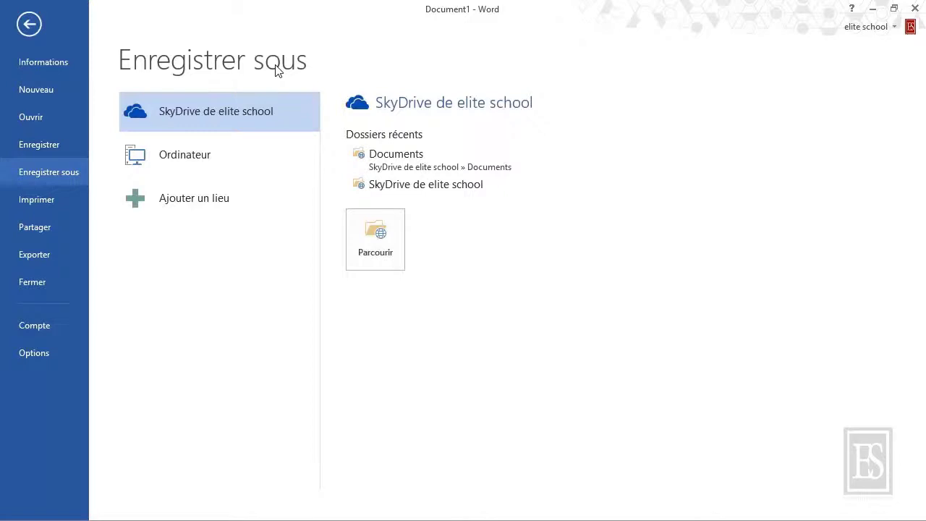
Choose Ordinateur and navigate to Bureau > ملف الموارد > chapitre2 as the save location.
{"action": "left_click", "coordinate": [214, 159]}
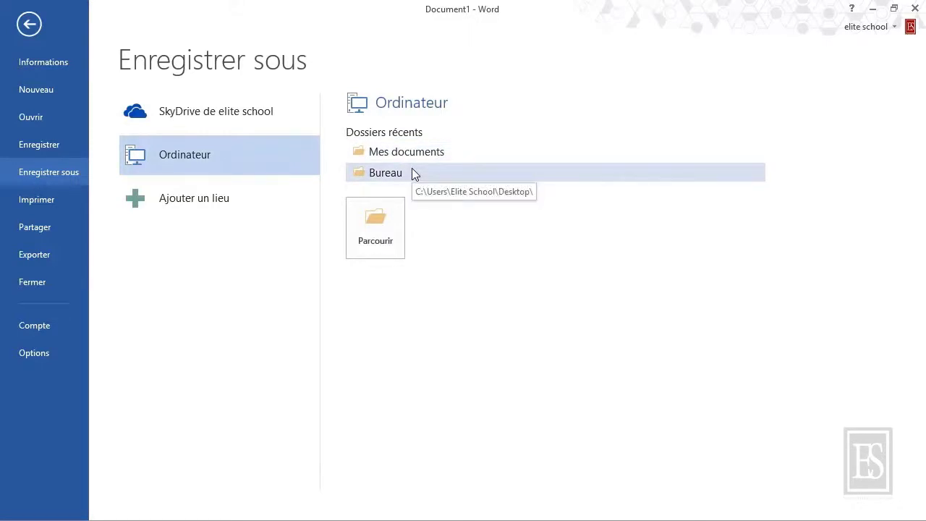
{"action": "left_click", "coordinate": [383, 231]}
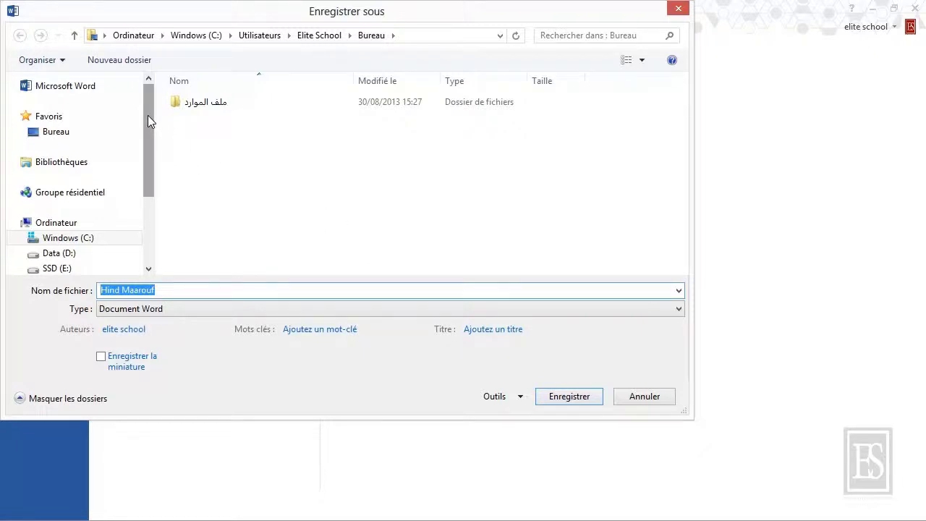
{"action": "mouse_move", "coordinate": [148, 116]}
{"action": "left_mouse_down"}
{"action": "mouse_move", "coordinate": [142, 194]}
{"action": "mouse_move", "coordinate": [147, 101]}
{"action": "left_mouse_up"}
{"action": "left_click", "coordinate": [63, 138]}
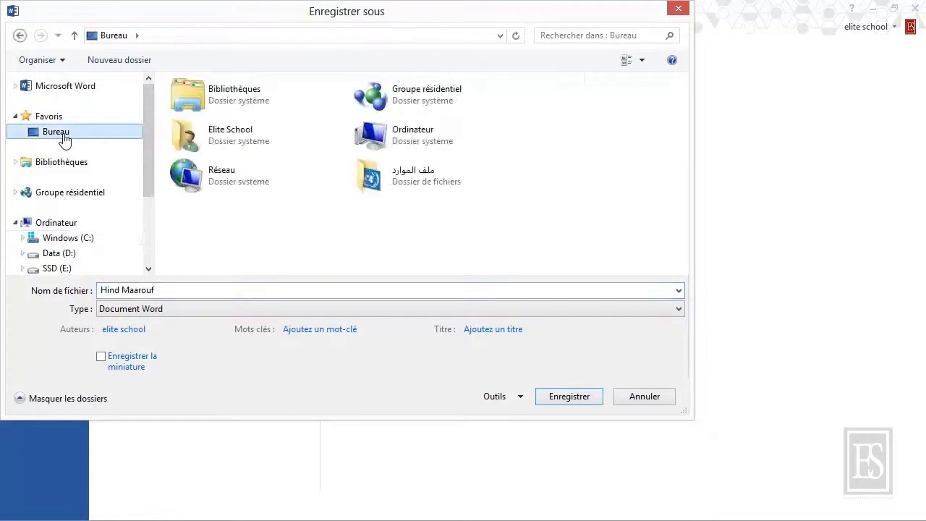
{"action": "double_click", "coordinate": [382, 177]}
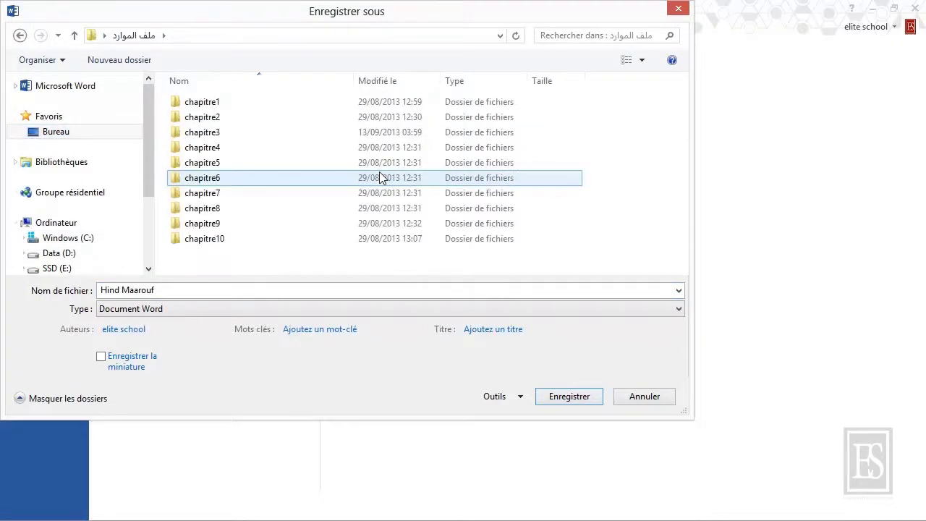
{"action": "double_click", "coordinate": [208, 118]}
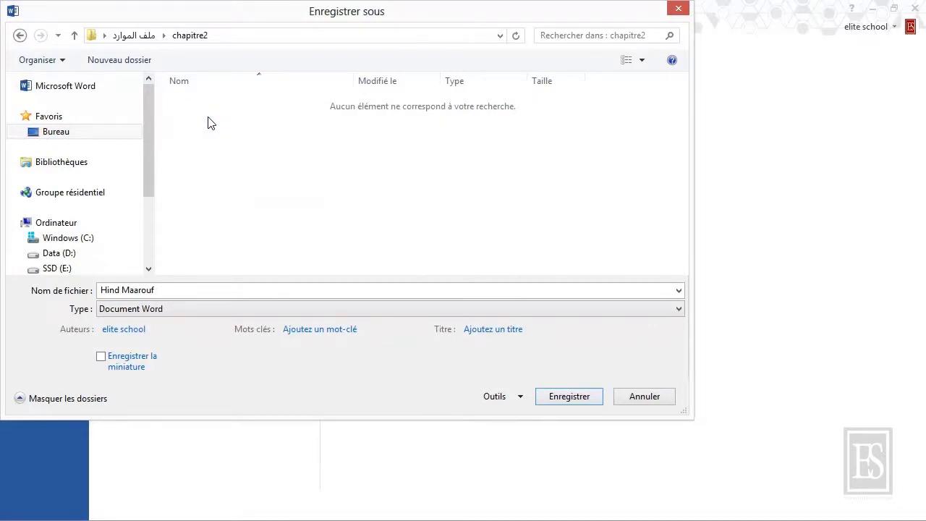
Replace the file name with 'Lettre de motivation 1' and check the Document Word type.
{"action": "left_click_drag", "start_coordinate": [164, 289], "coordinate": [99, 290]}
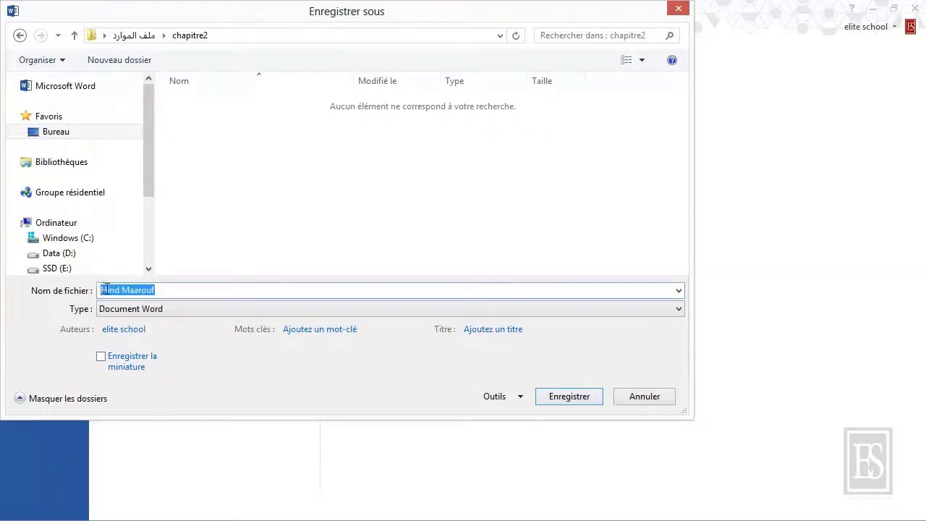
{"action": "type", "text": "Lettre de motivation 1"}
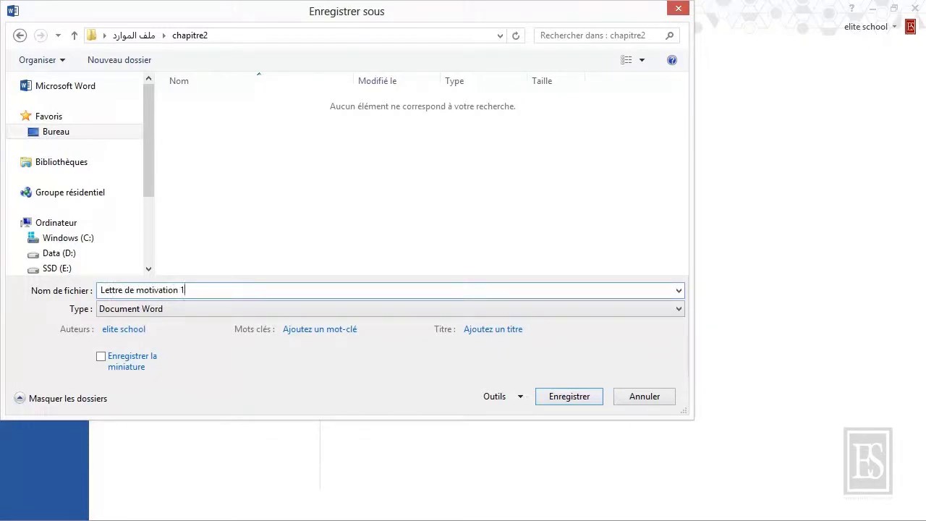
{"action": "left_click", "coordinate": [156, 314]}
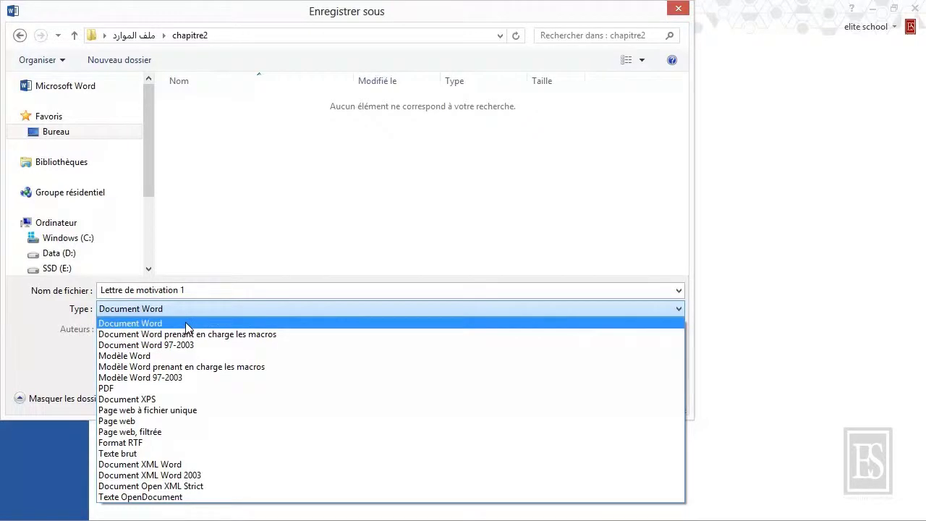
Keep the Document Word type and save 'Lettre de motivation 1' into chapitre2.
{"action": "left_click", "coordinate": [185, 323]}
{"action": "left_click", "coordinate": [569, 398]}
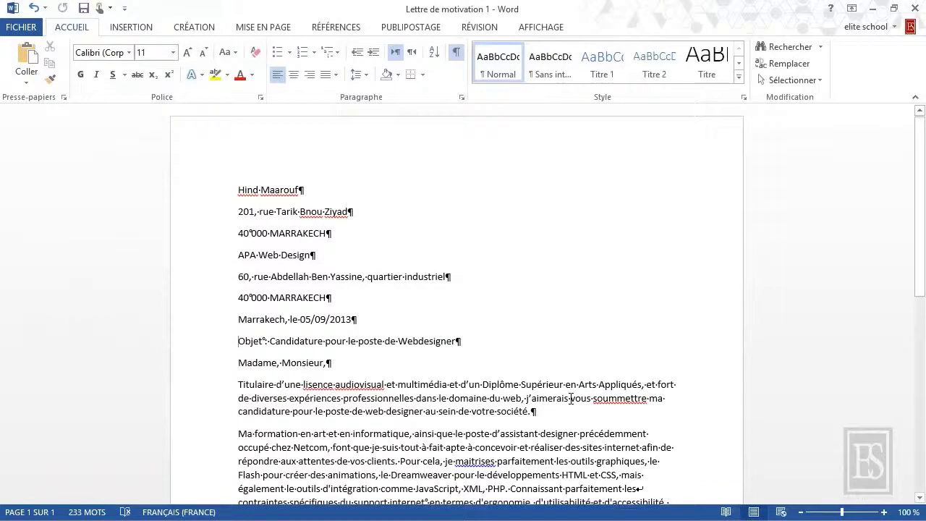